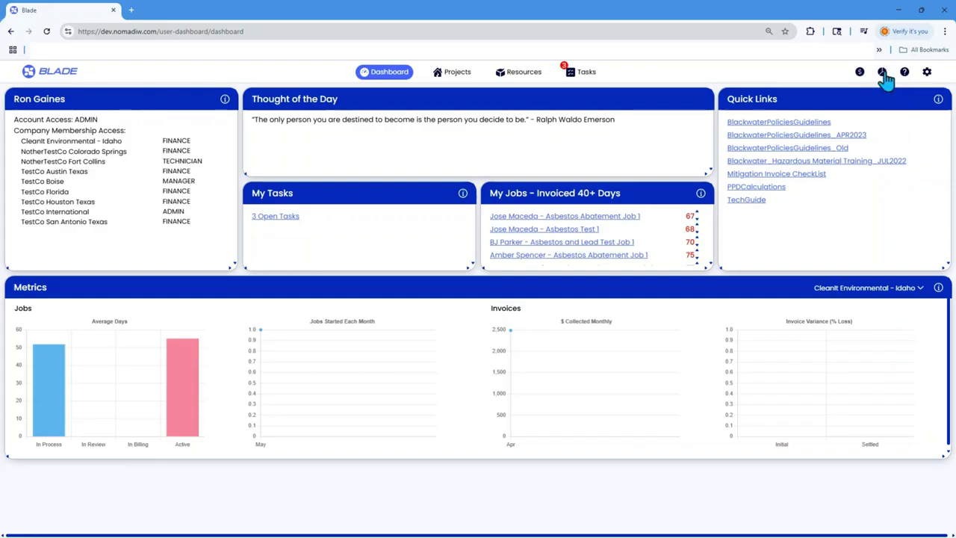
Open Reports, look over the report types, and select TestCo International and TestCo Austin Texas for the Late Jobs report
click(883, 72)
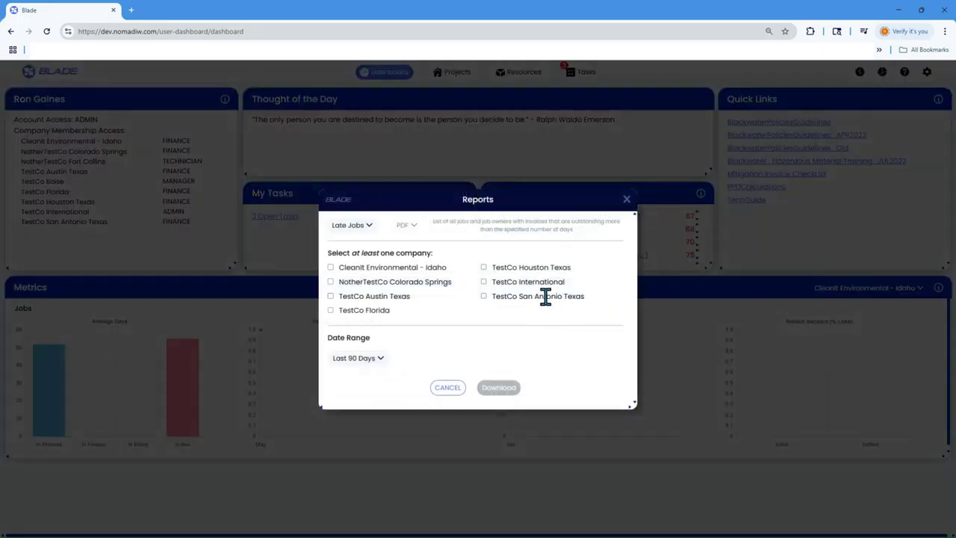
click(363, 230)
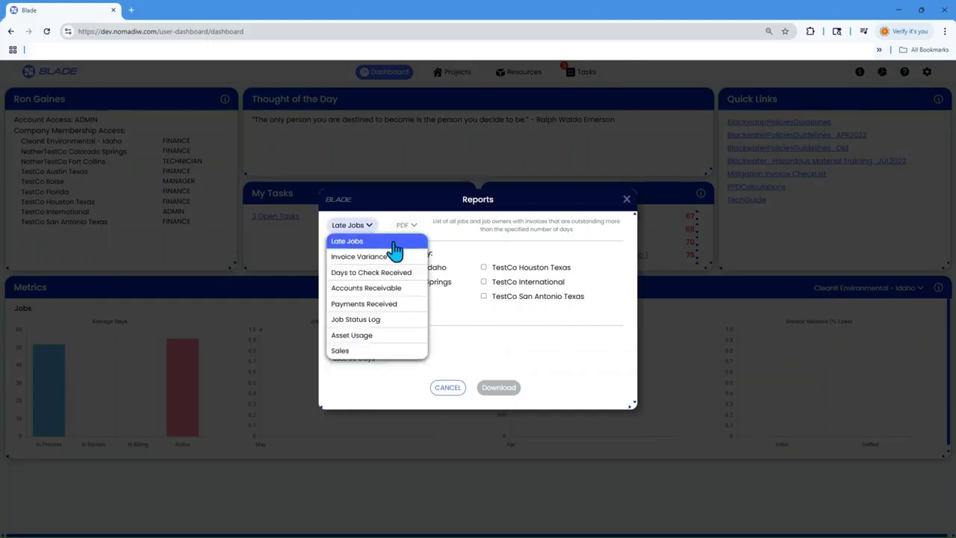
click(443, 236)
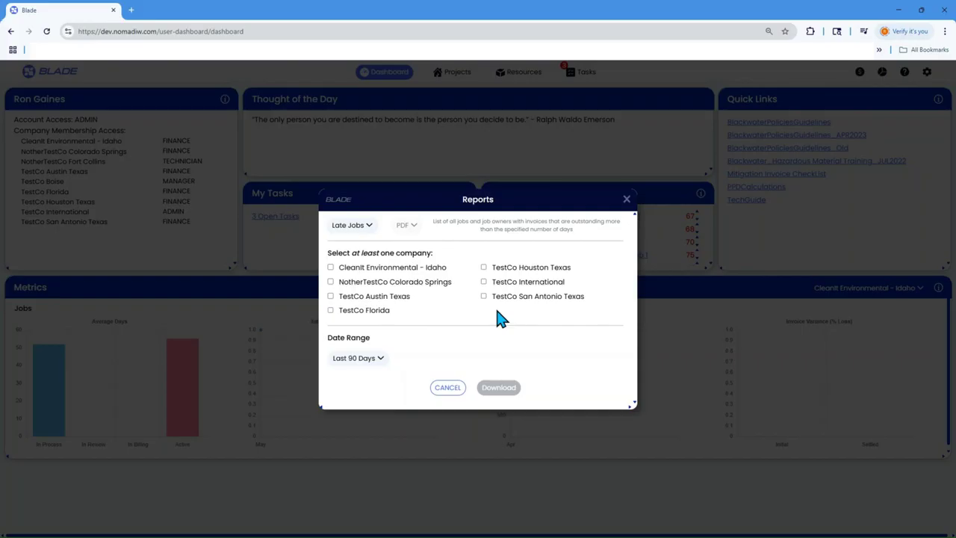
click(484, 283)
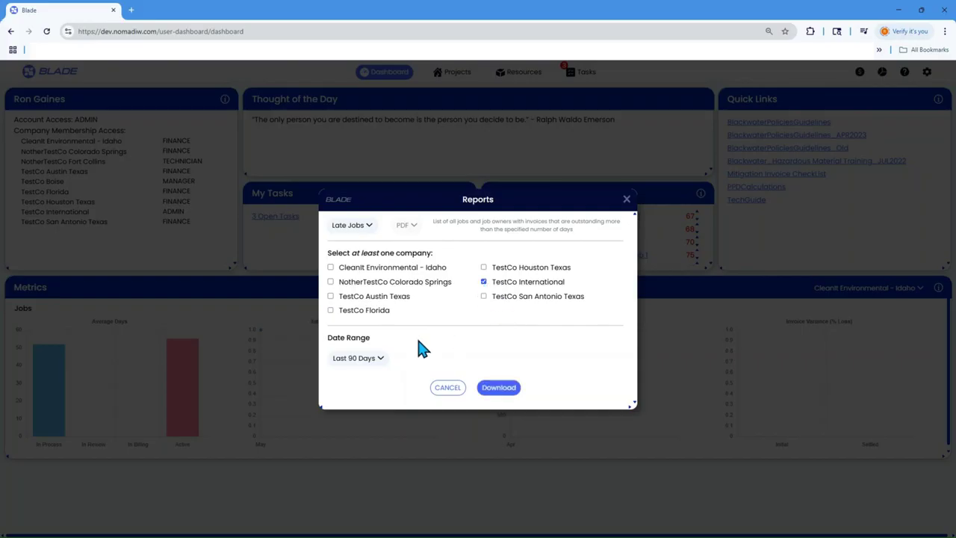
click(330, 296)
Set the Late Jobs report's date range to Custom and inspect its From date
click(378, 358)
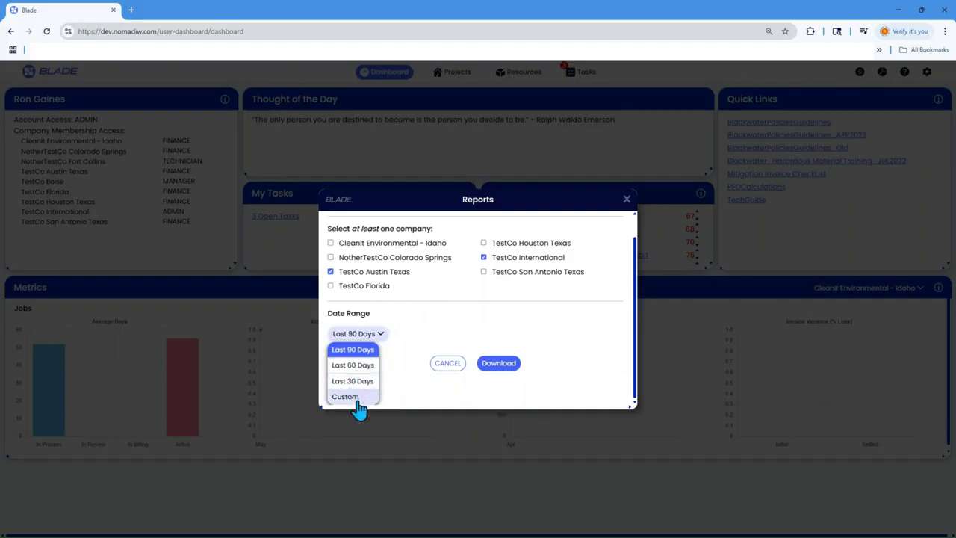
click(358, 402)
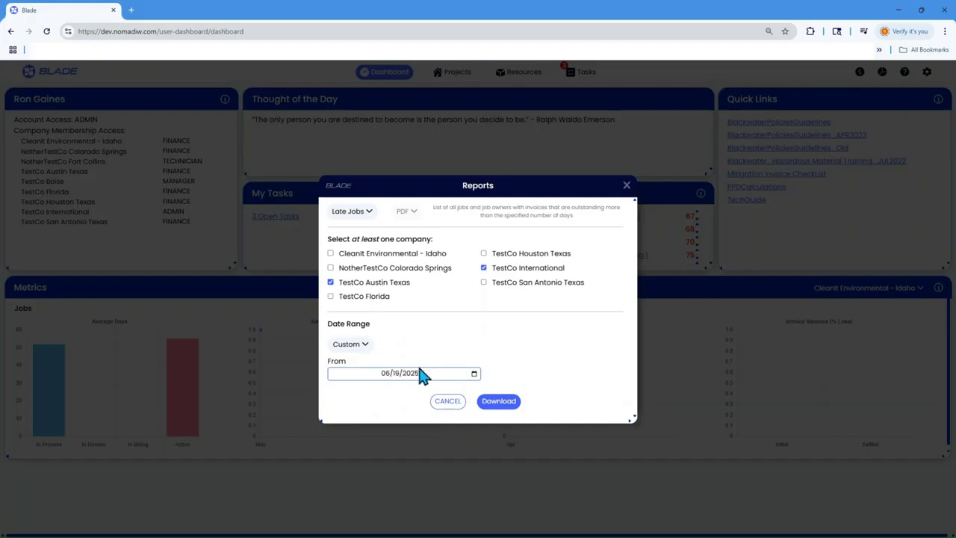
click(451, 373)
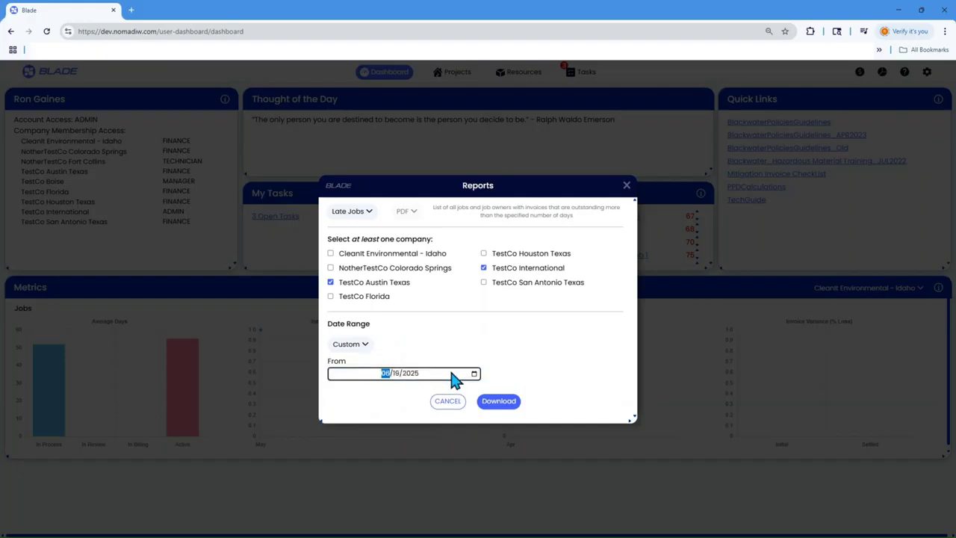
click(466, 384)
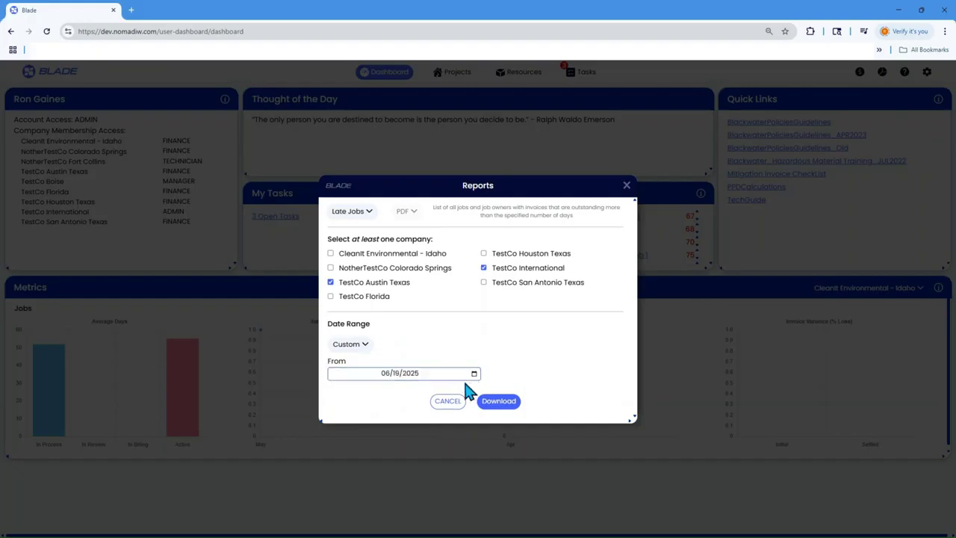
click(364, 448)
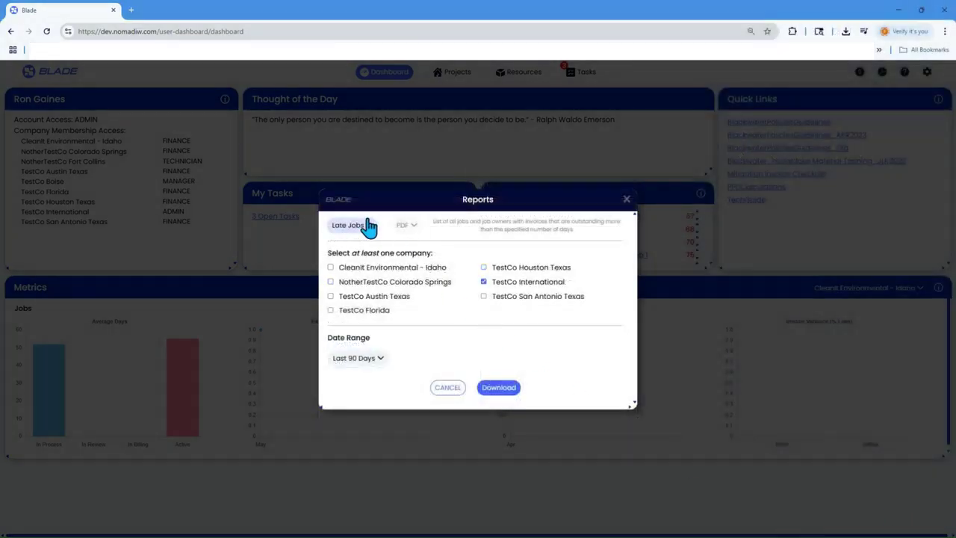
Download the Late Jobs report for TestCo International only, with the Last 90 Days date range
click(365, 235)
click(382, 242)
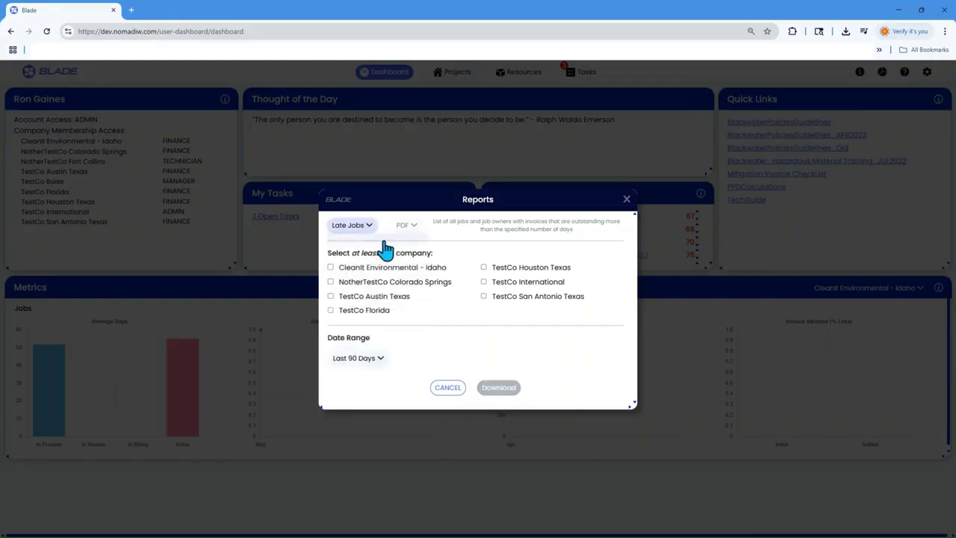
click(482, 283)
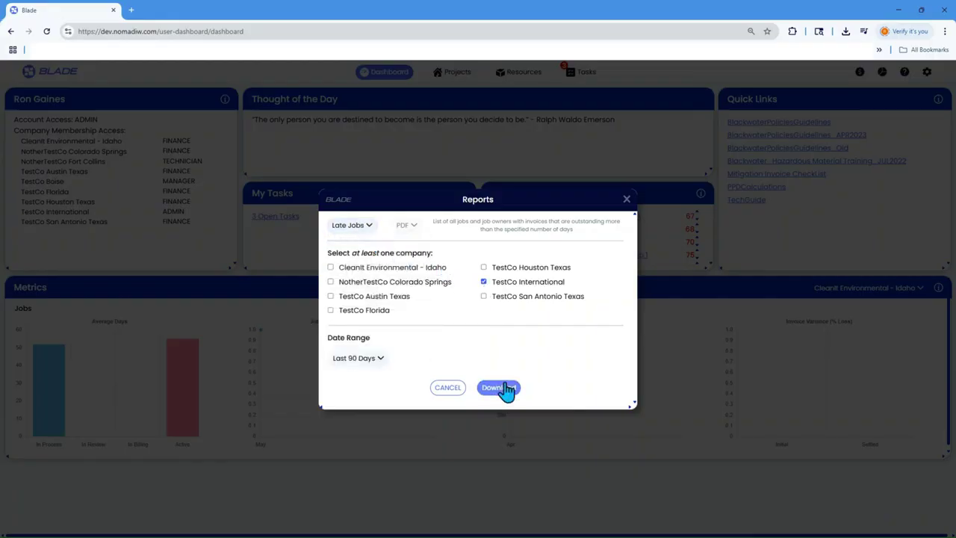
click(509, 388)
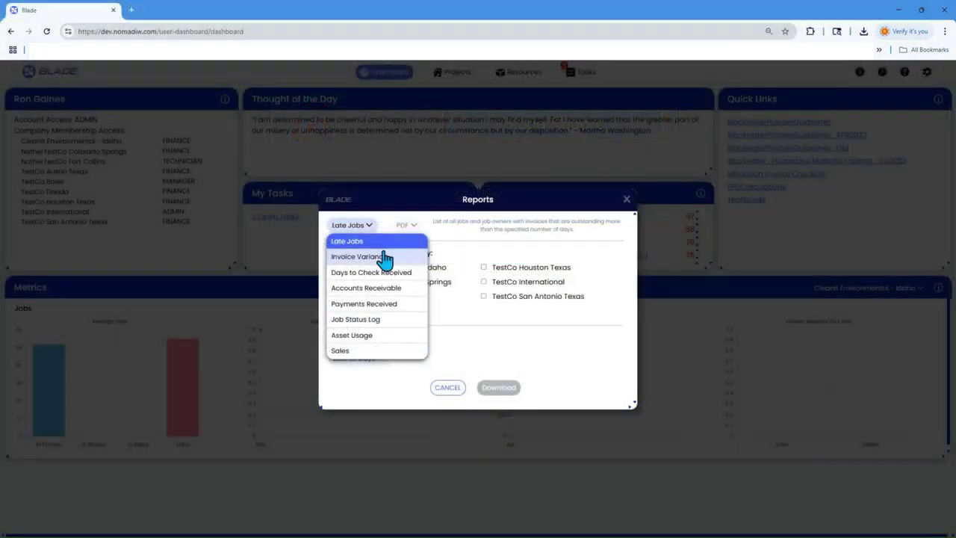
Download the Invoice Variance and Days to Check Received reports for TestCo International, covering the last 90 days
click(381, 251)
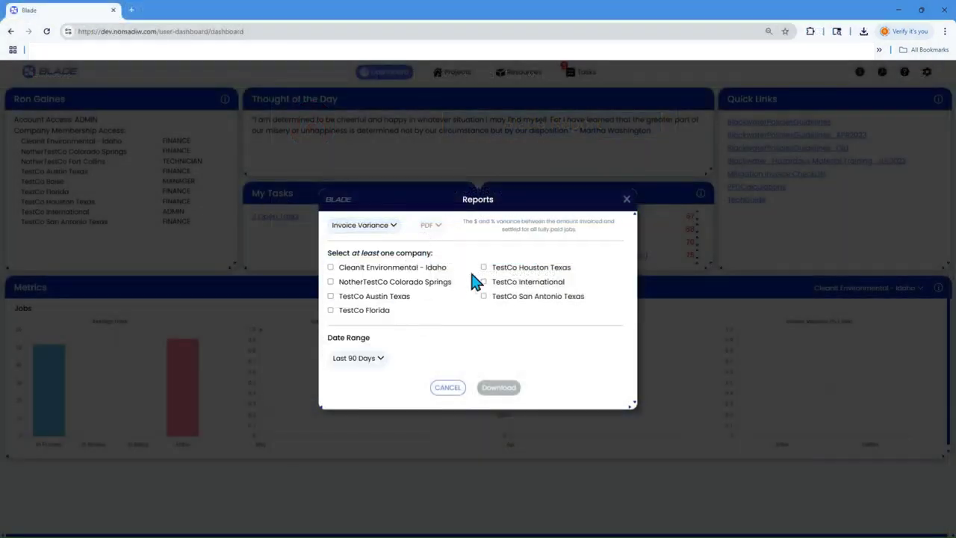
click(483, 281)
click(504, 389)
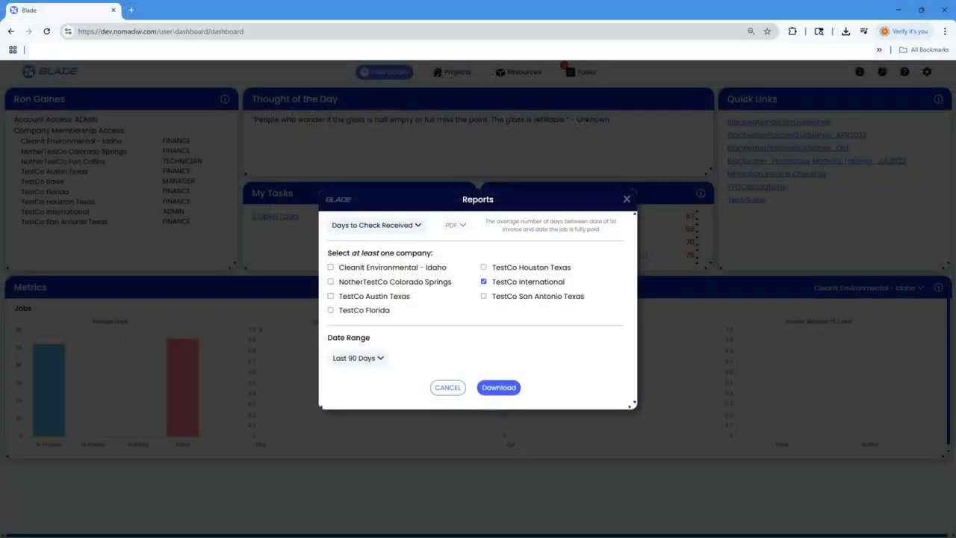
click(496, 388)
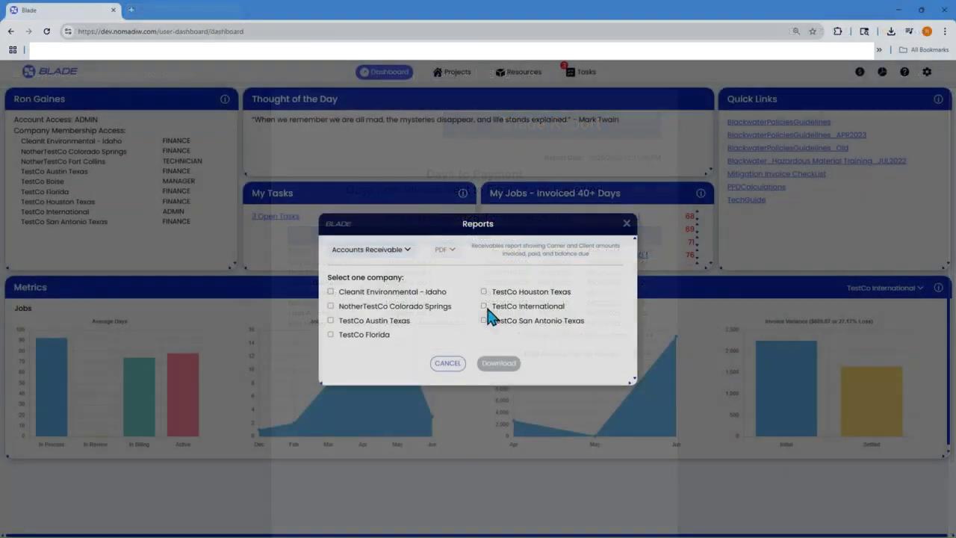
Download the Accounts Receivable report for TestCo International and open the resulting billing report PDF
click(484, 306)
click(496, 363)
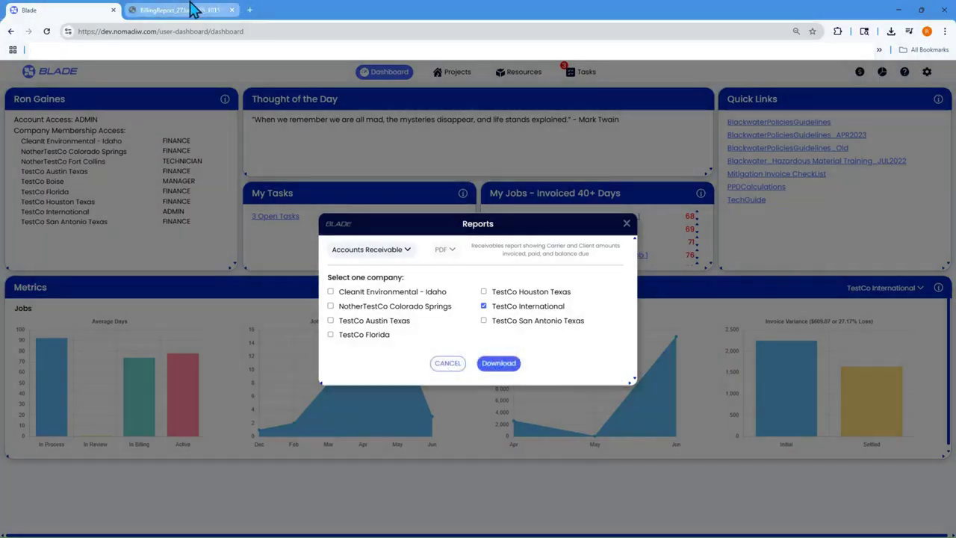
click(186, 10)
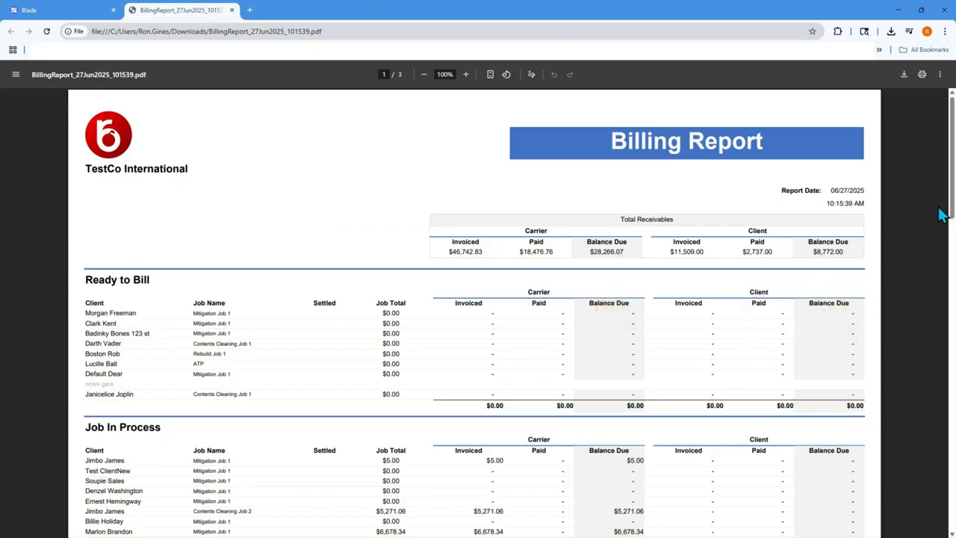
Examine the billing report's job status sections and their carrier and client invoiced, paid and balance due amounts
scroll(943, 215, down, 10)
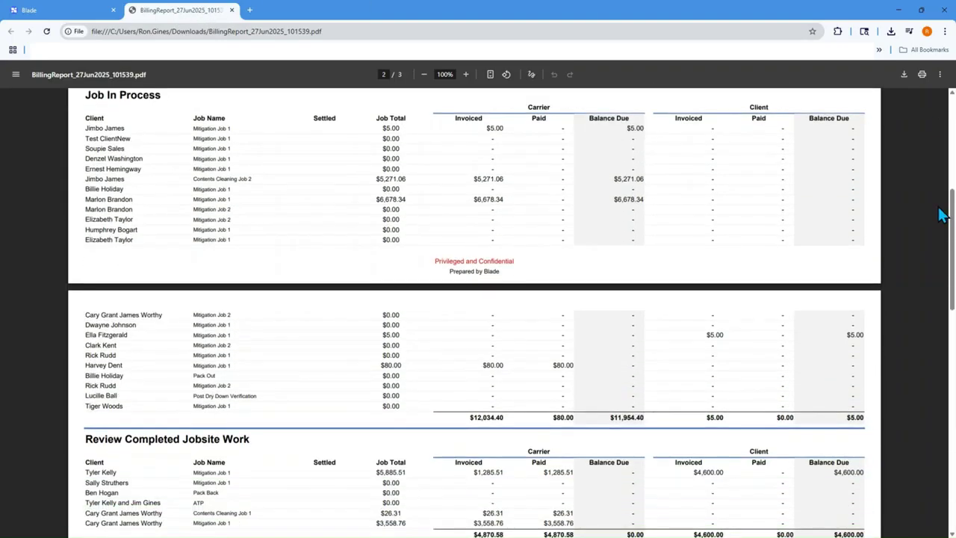
scroll(943, 215, down, 2)
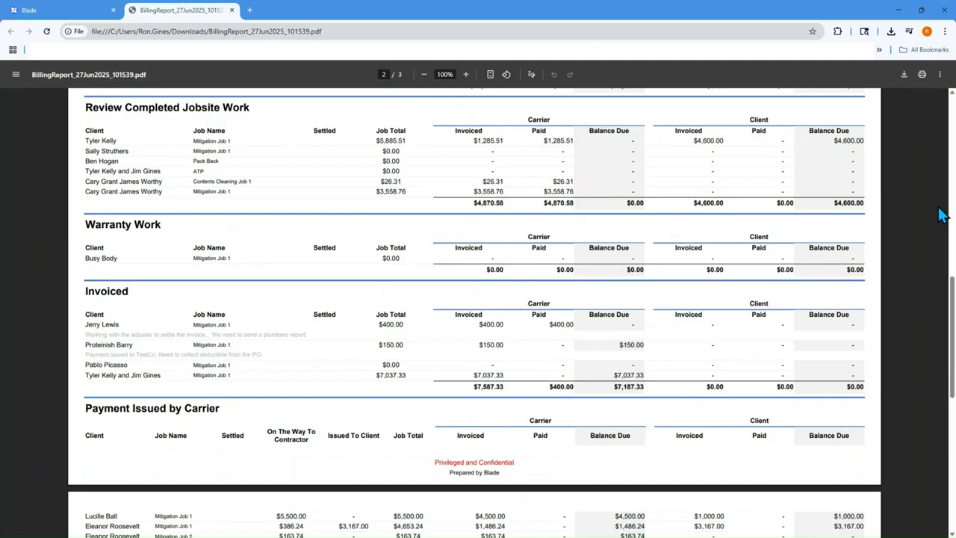
scroll(942, 215, up, 8)
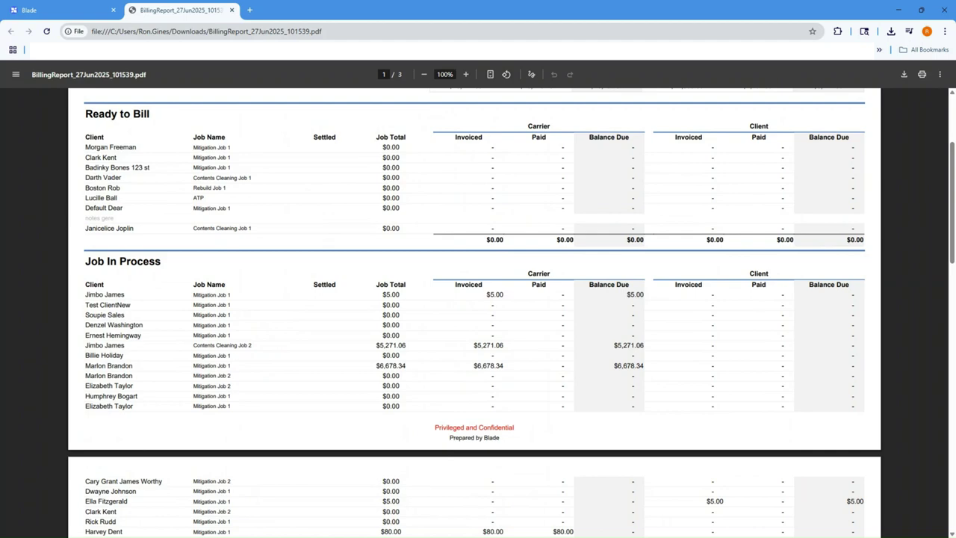
scroll(907, 272, down, 5)
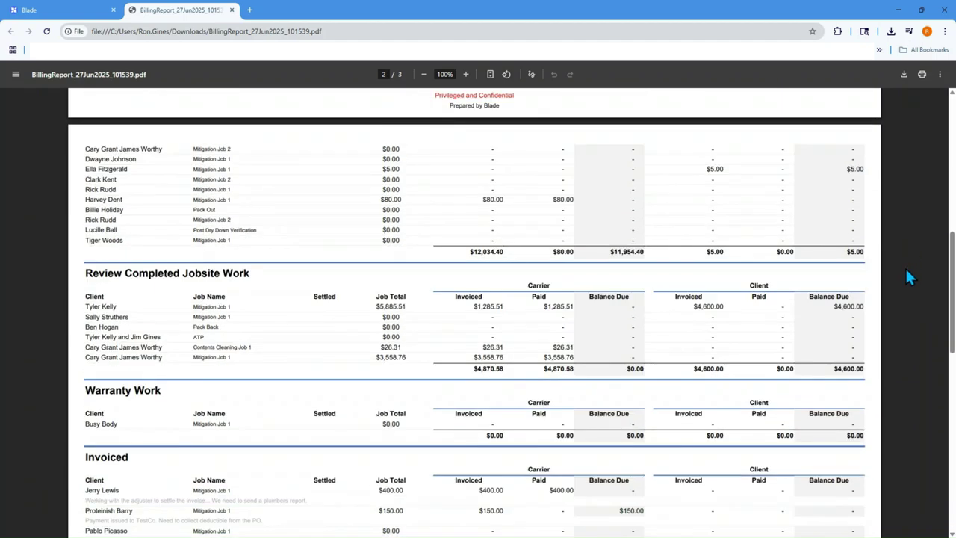
scroll(907, 277, down, 5)
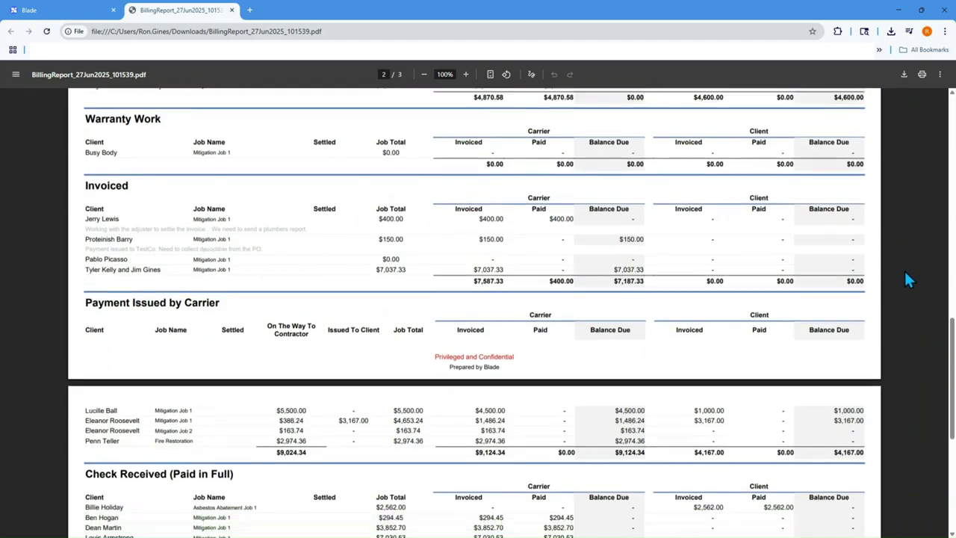
scroll(907, 279, down, 1)
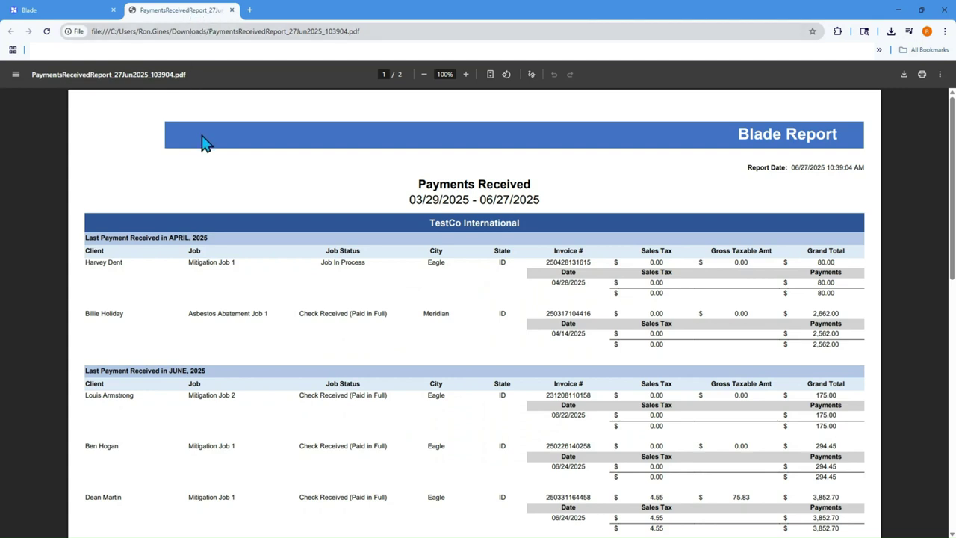
Examine the Payments Received report's monthly job entries with their invoices, sales tax and payments
scroll(202, 142, down, 1)
scroll(200, 145, down, 1)
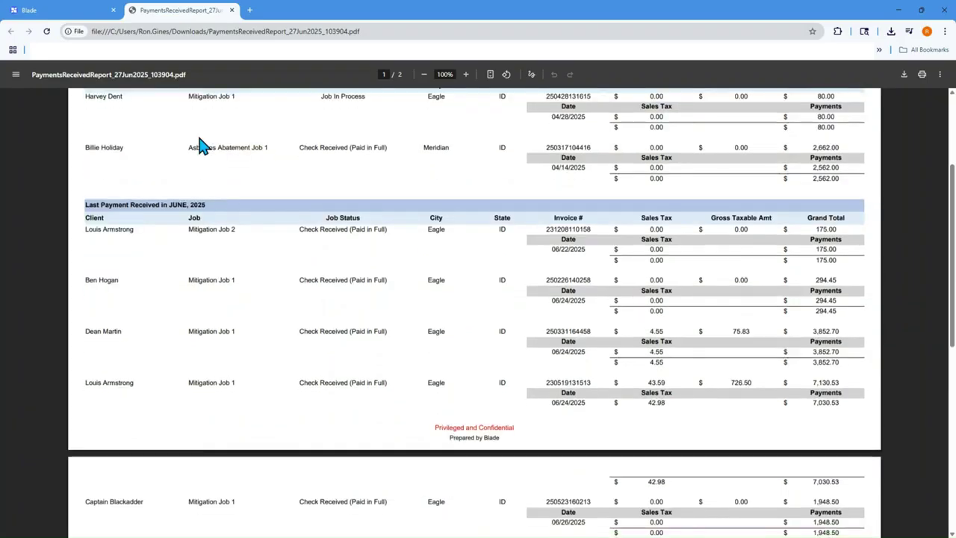
scroll(201, 145, down, 1)
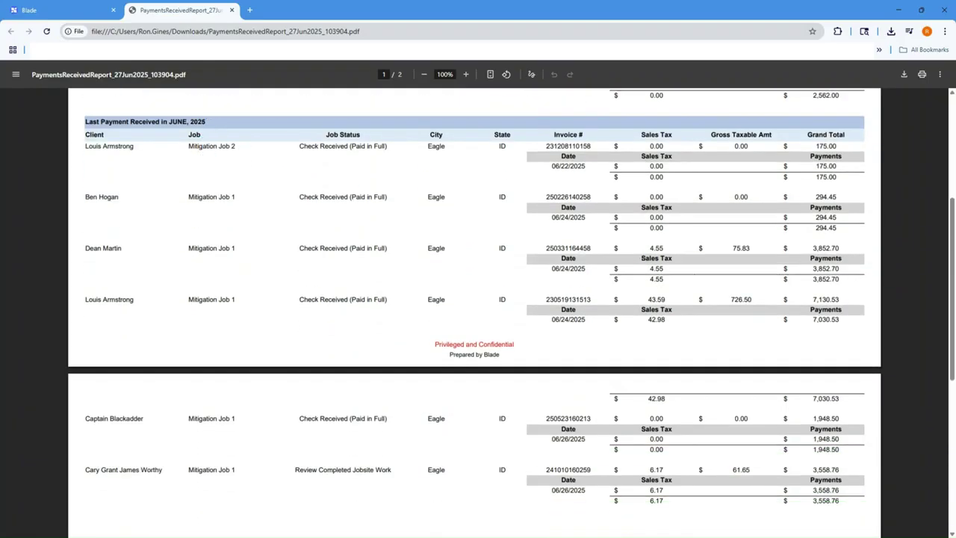
scroll(909, 298, up, 2)
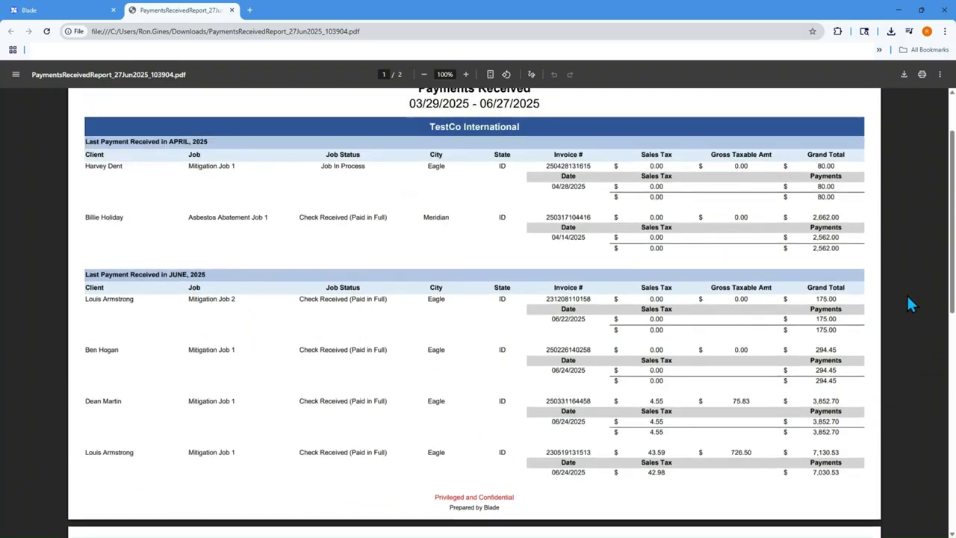
scroll(908, 299, up, 1)
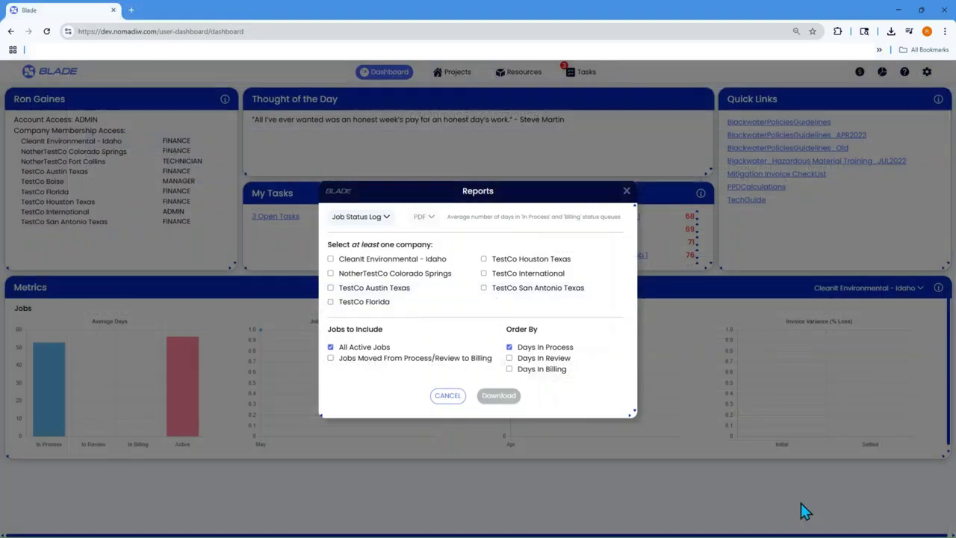
Download the Job Status Log for TestCo International, including Jobs Moved From Process/Review to Billing and ordered by Days In Process, and view it
click(484, 274)
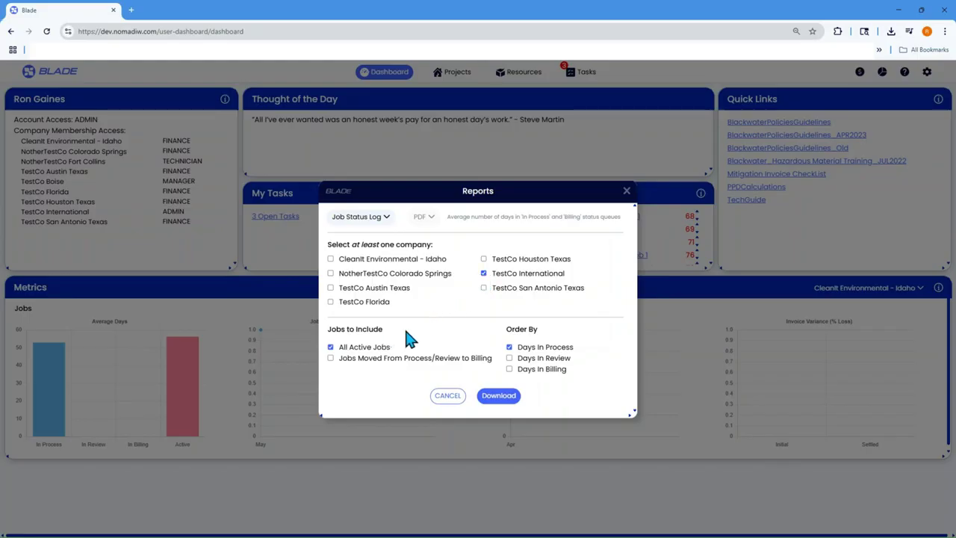
click(331, 358)
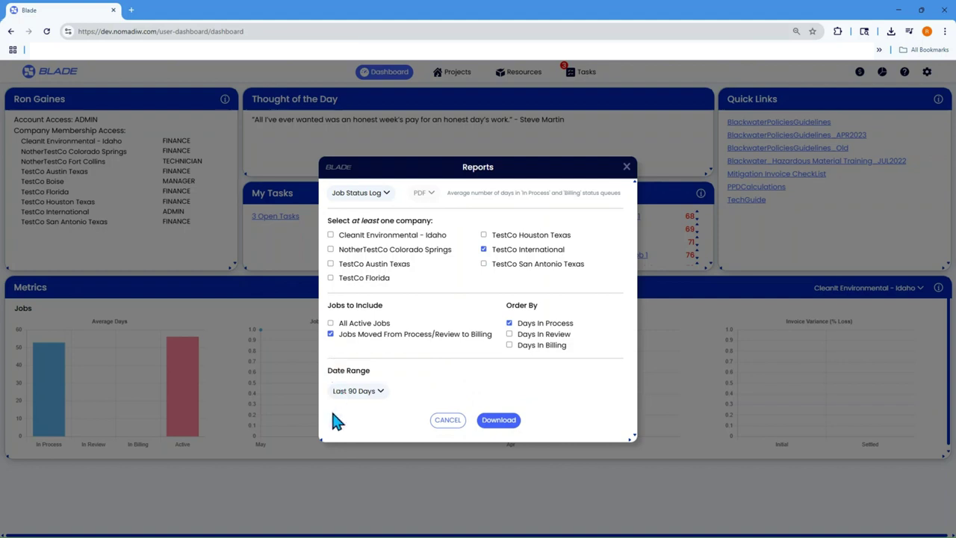
click(331, 324)
click(331, 359)
click(500, 422)
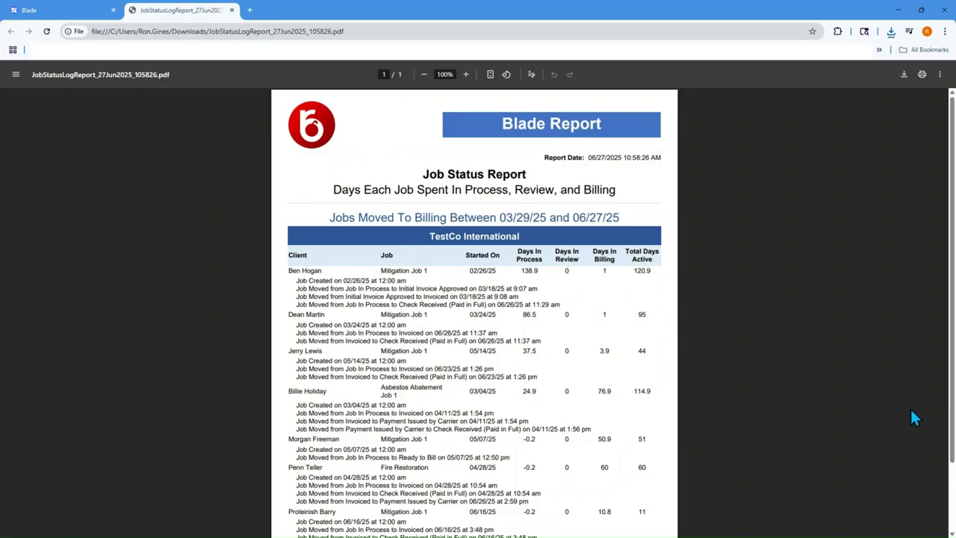
scroll(912, 410, down, 2)
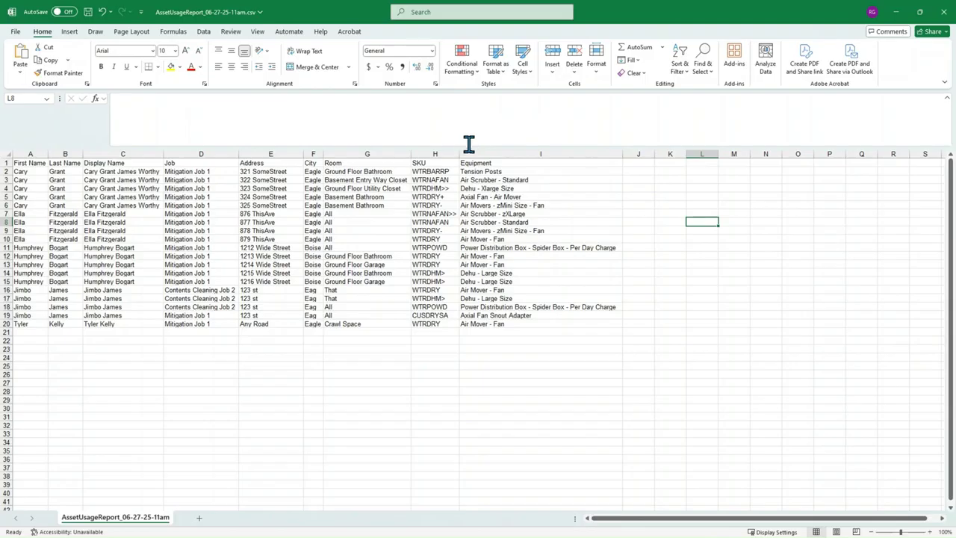
In Excel, select the SKU column of the asset usage report and look at how it can be sorted or filtered
click(439, 153)
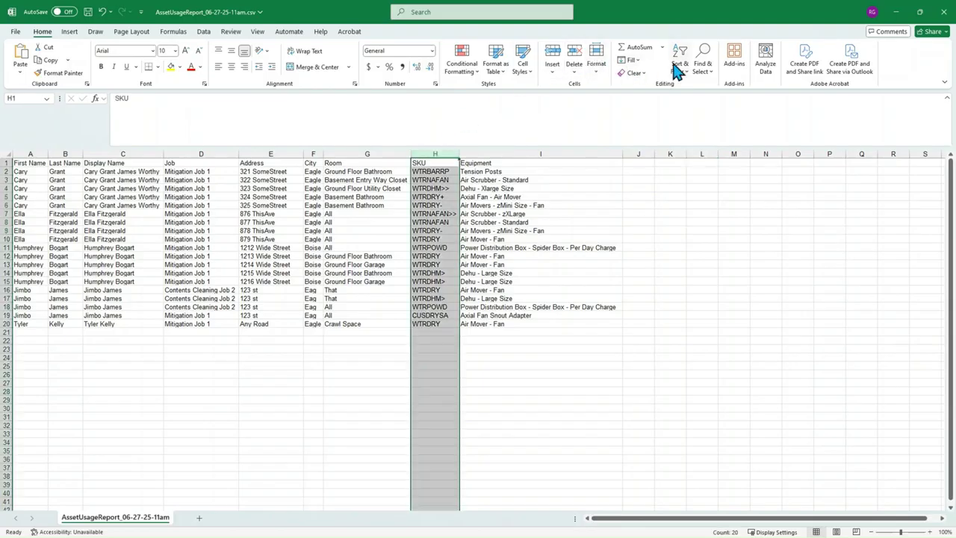
click(695, 86)
click(880, 321)
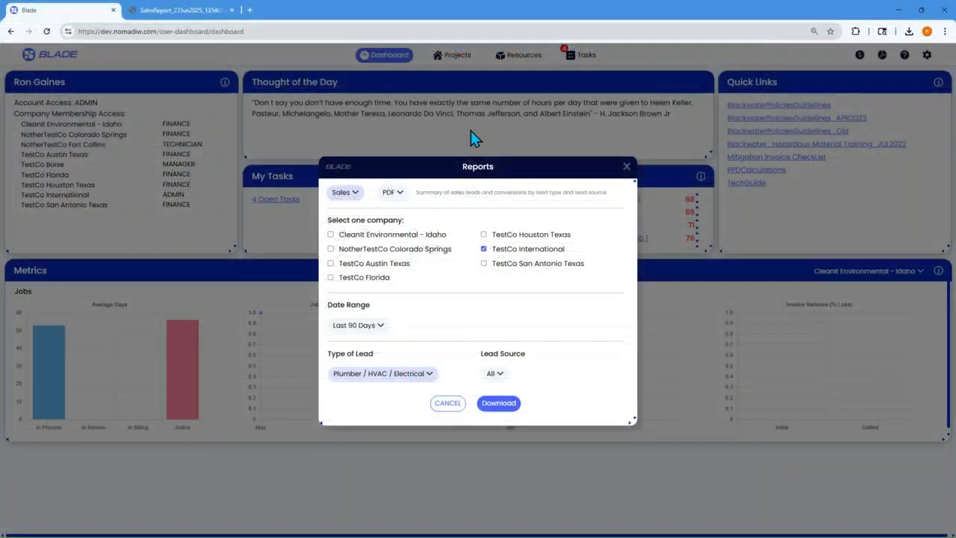
Check the Sales report's format and lead options, and download it as PDF for TestCo International's Plumber / HVAC / Electrical leads from all sources
click(391, 193)
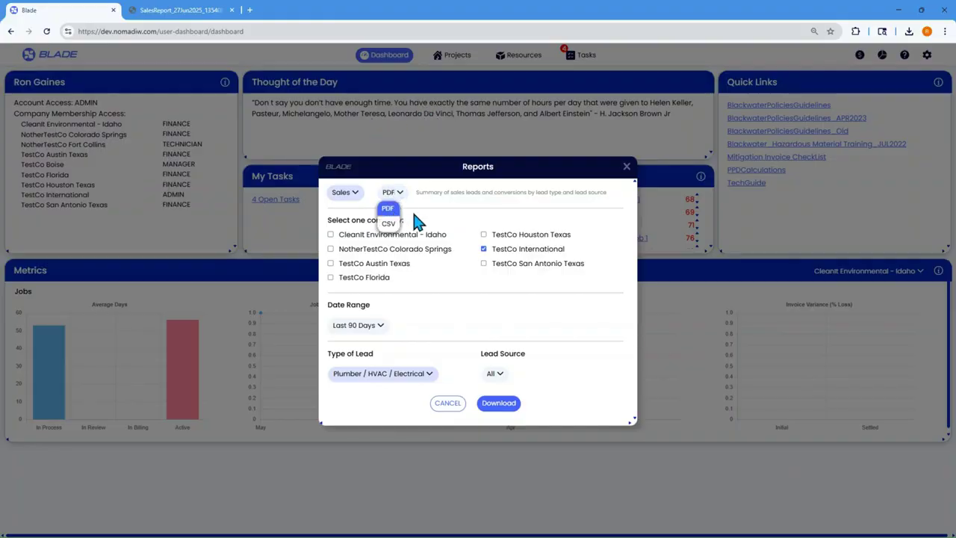
click(434, 212)
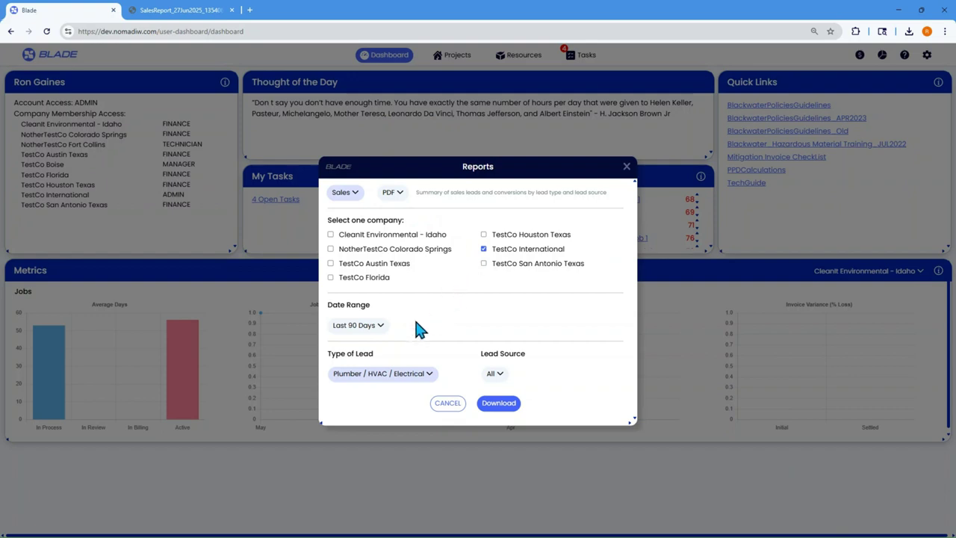
click(376, 374)
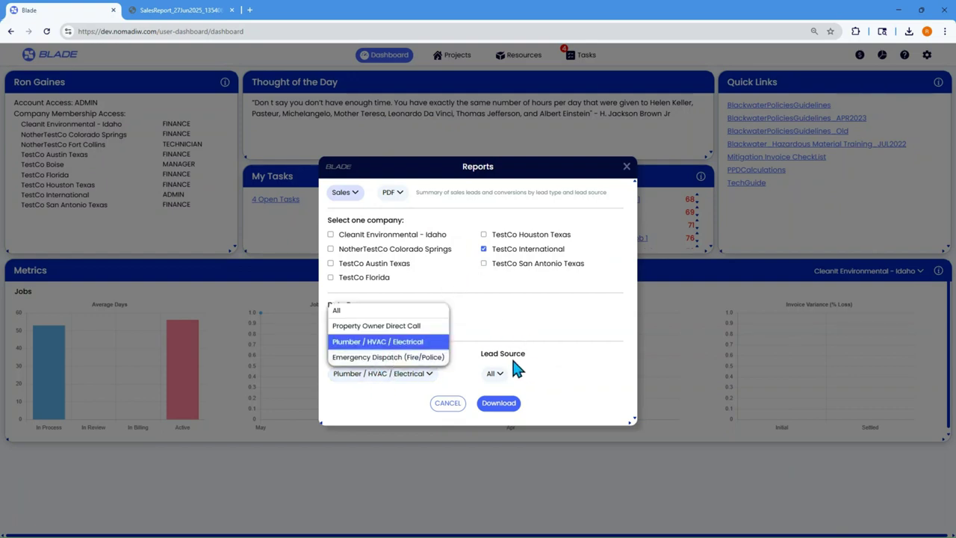
click(495, 374)
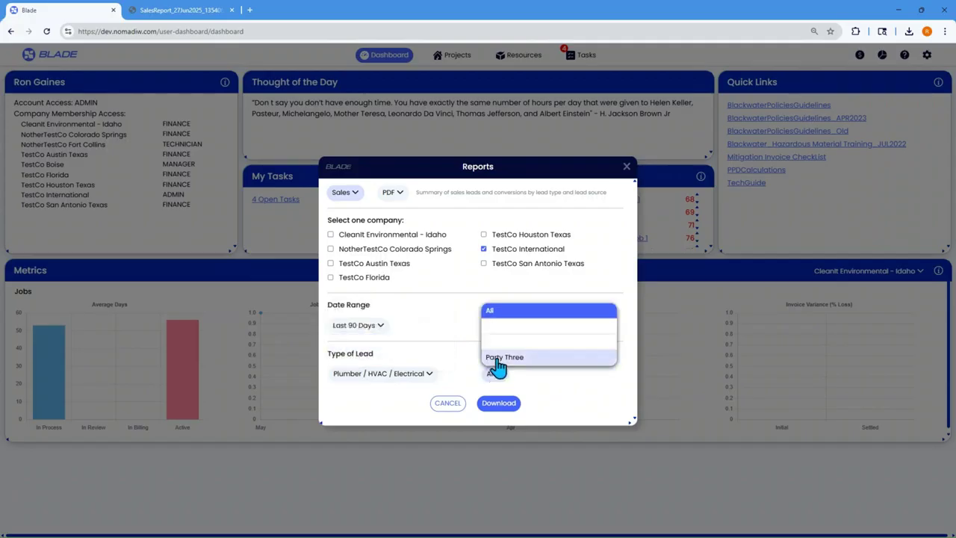
click(604, 385)
click(497, 407)
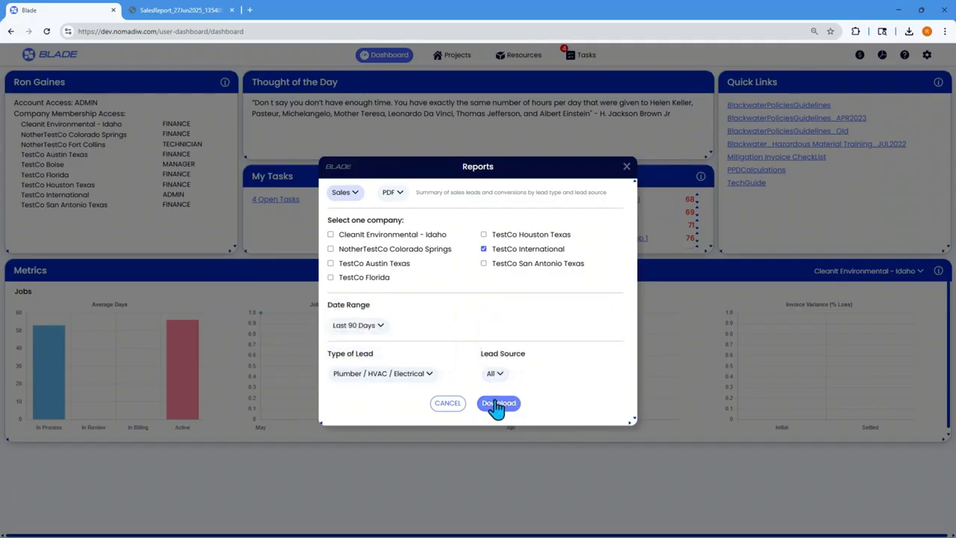